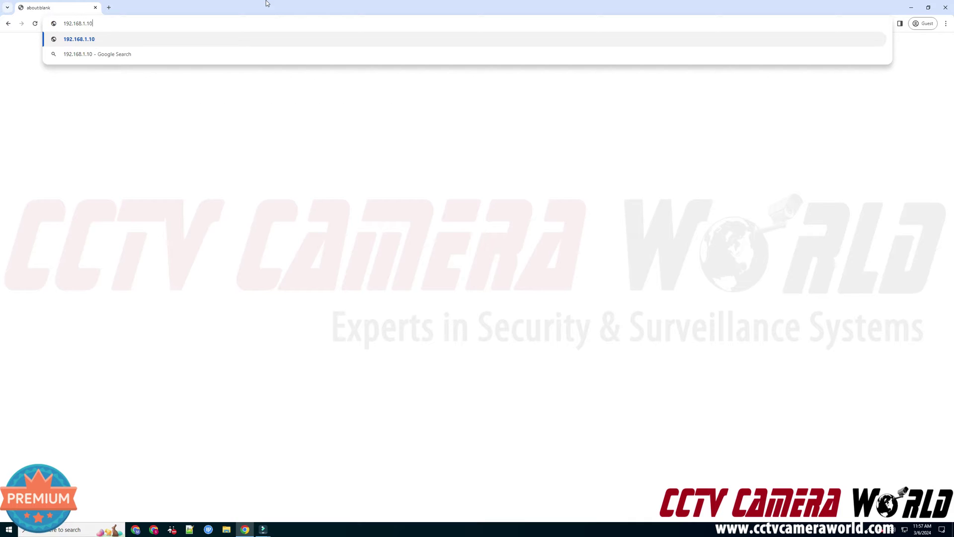
Load the camera's web page at 192.168.1.109 in Chrome.
key(Return)
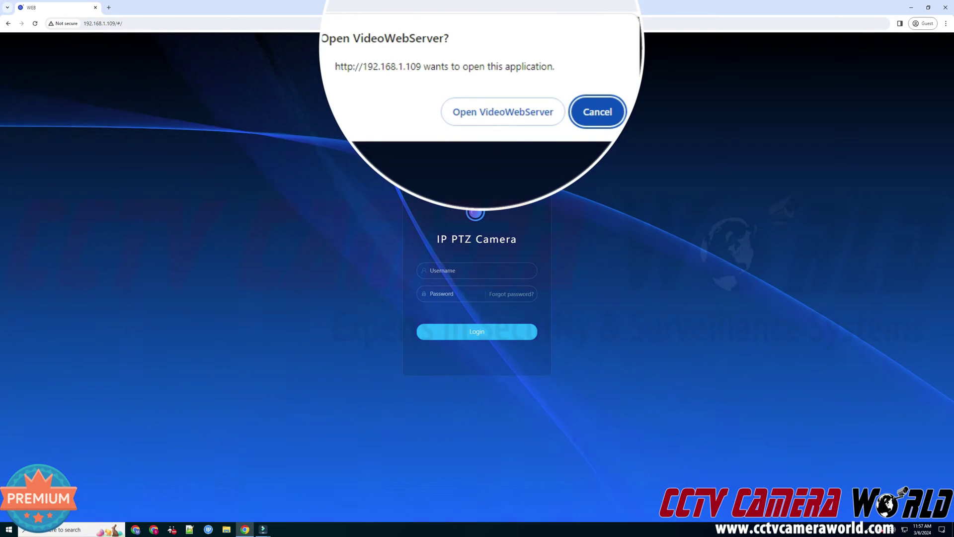
Dismiss the VideoWebServer prompt and log in as admin with the camera's password.
click(496, 107)
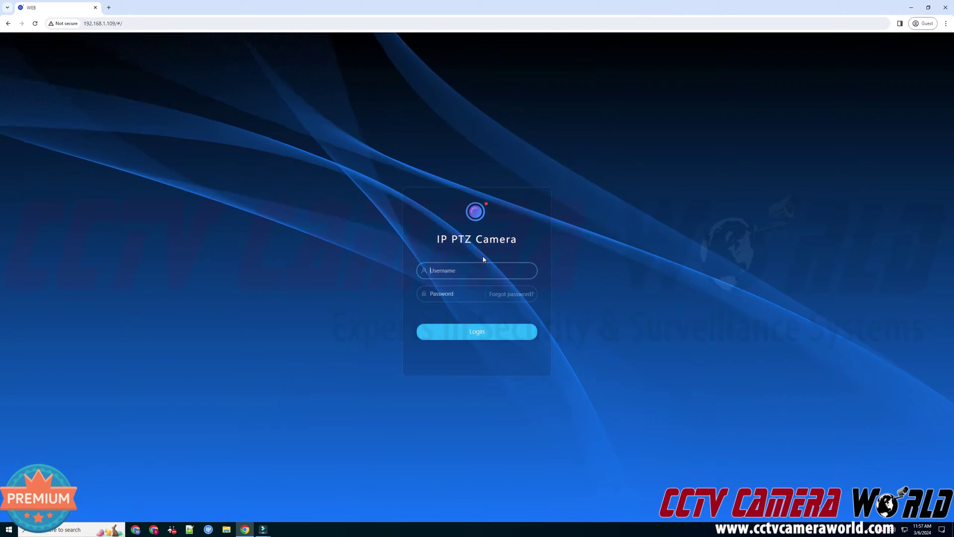
text(admin)
key(Tab)
text(1234)
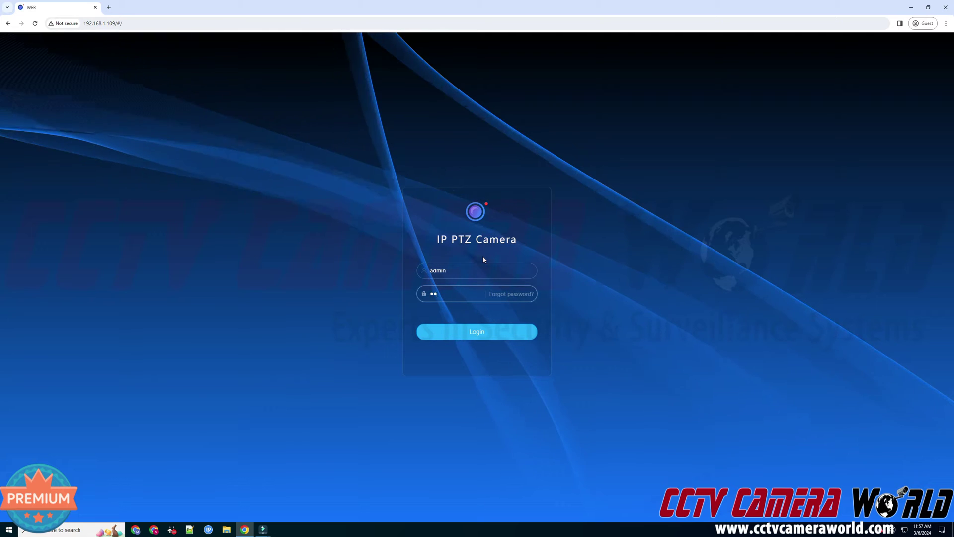
key(Return)
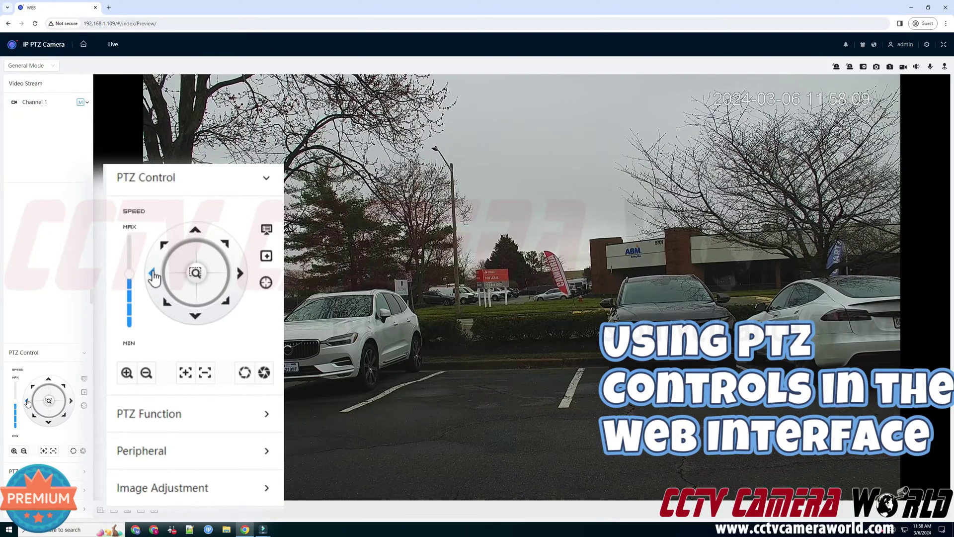
Pan the camera left and right and set the PTZ speed to 8.
click(28, 402)
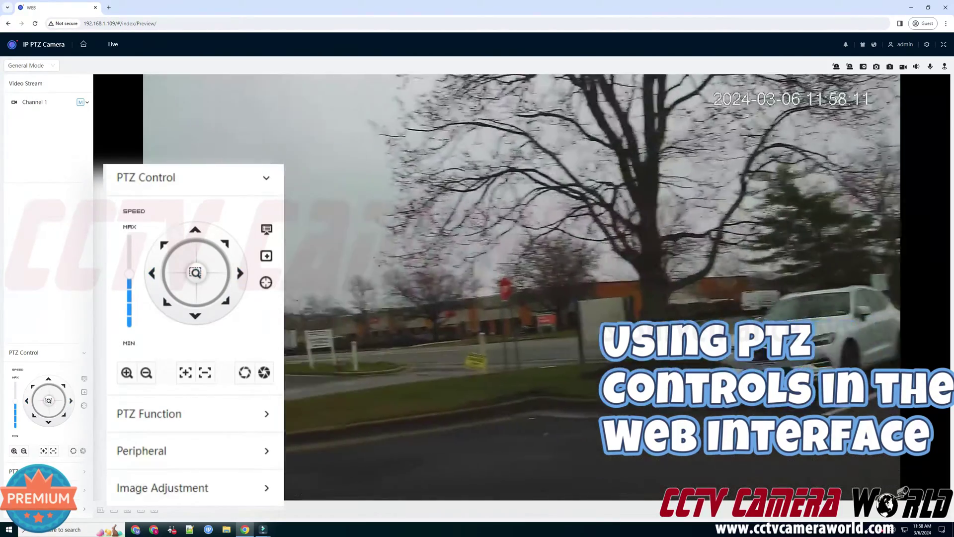
click(71, 402)
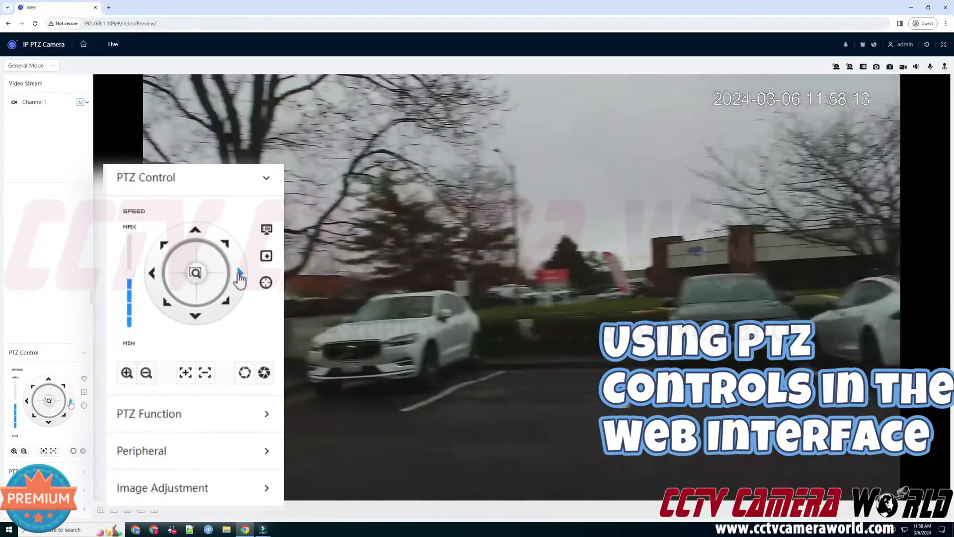
click(25, 402)
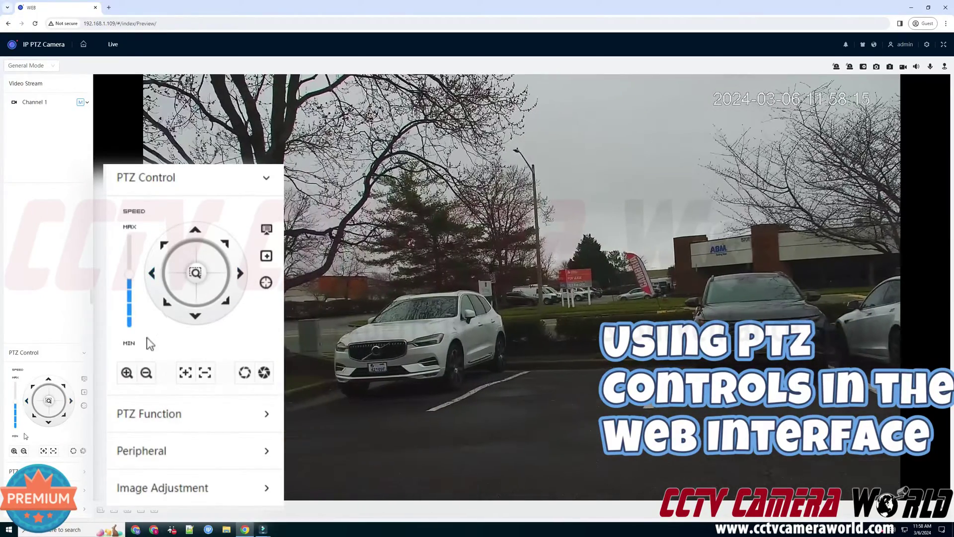
mouse_move(15, 402)
mouse_move(16, 402)
mouse_down()
mouse_move(15, 376)
mouse_move(15, 423)
mouse_move(14, 405)
mouse_up()
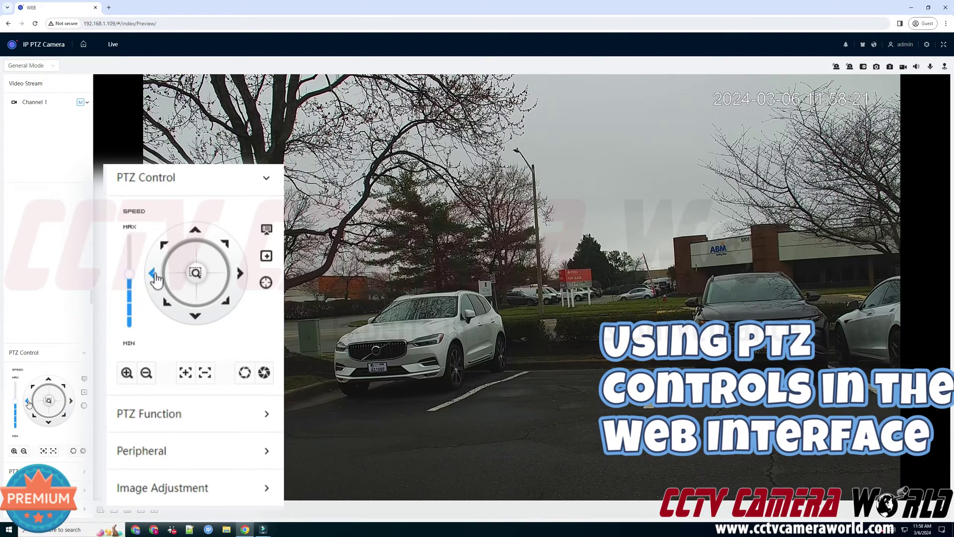
click(27, 401)
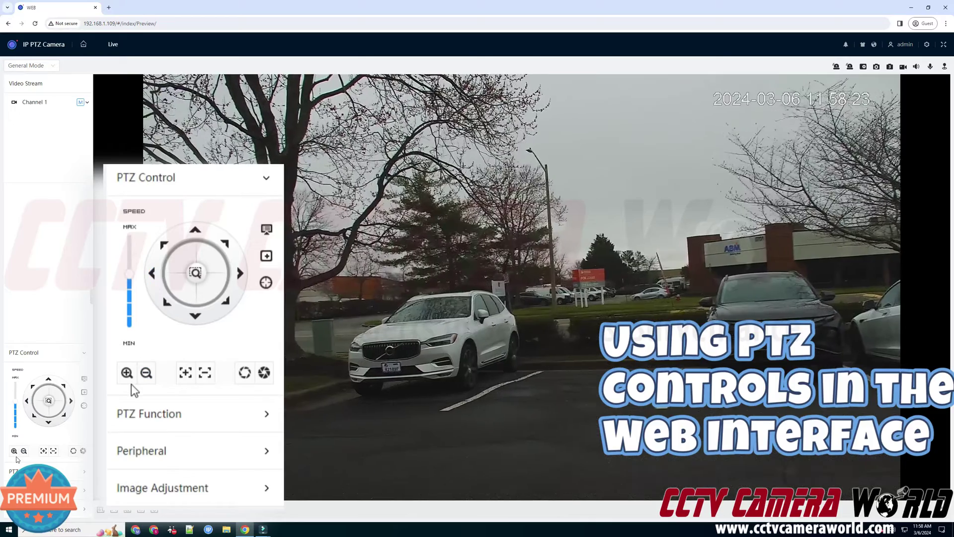
Zoom in and tilt down onto the bushes and road below the brick building.
click(14, 452)
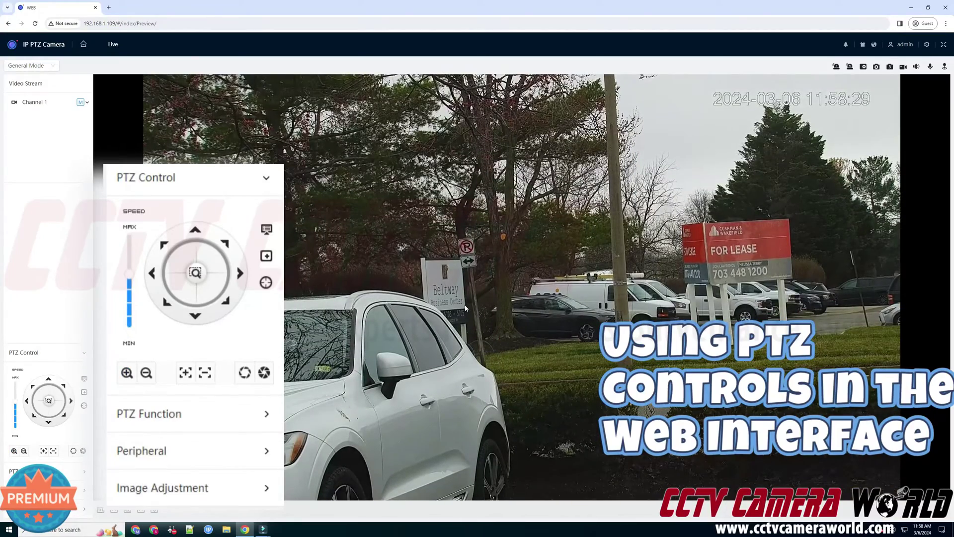
click(155, 275)
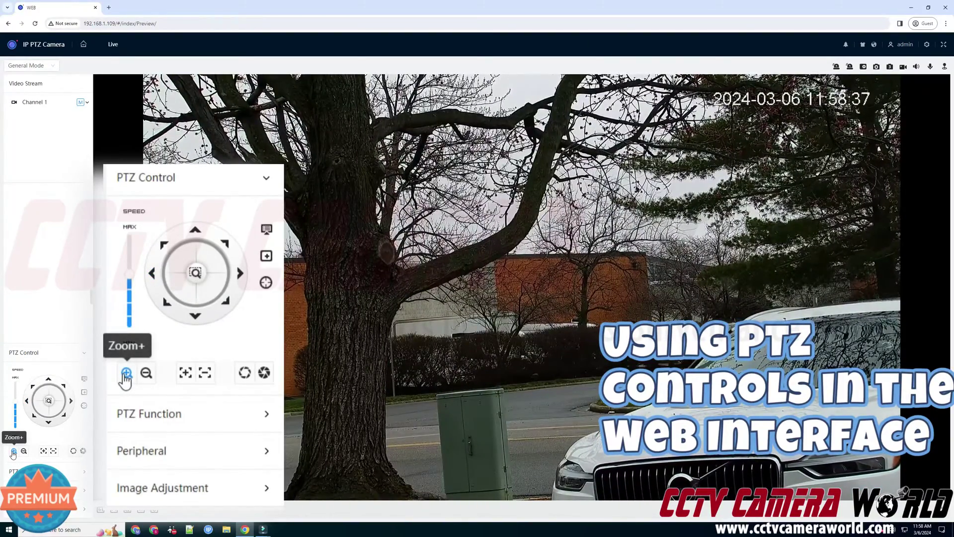
click(127, 373)
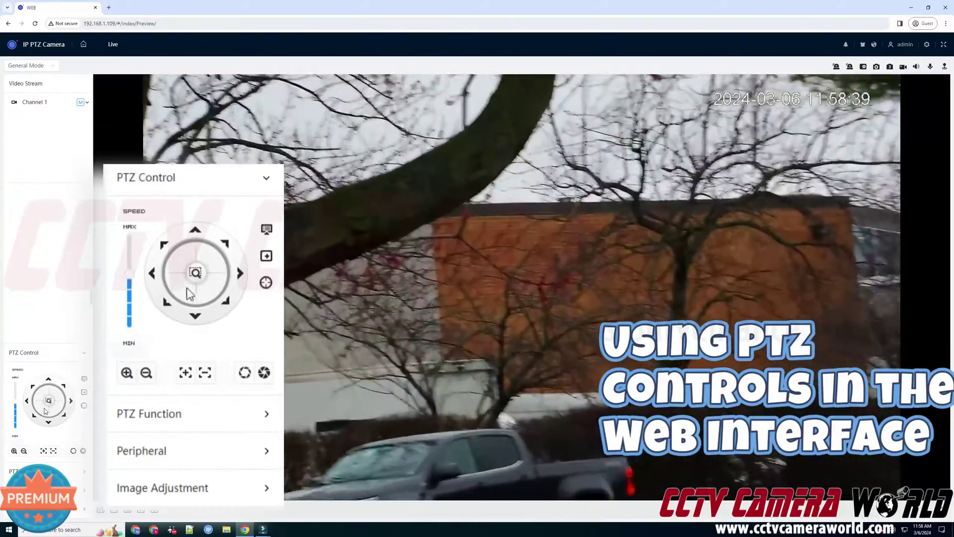
click(195, 318)
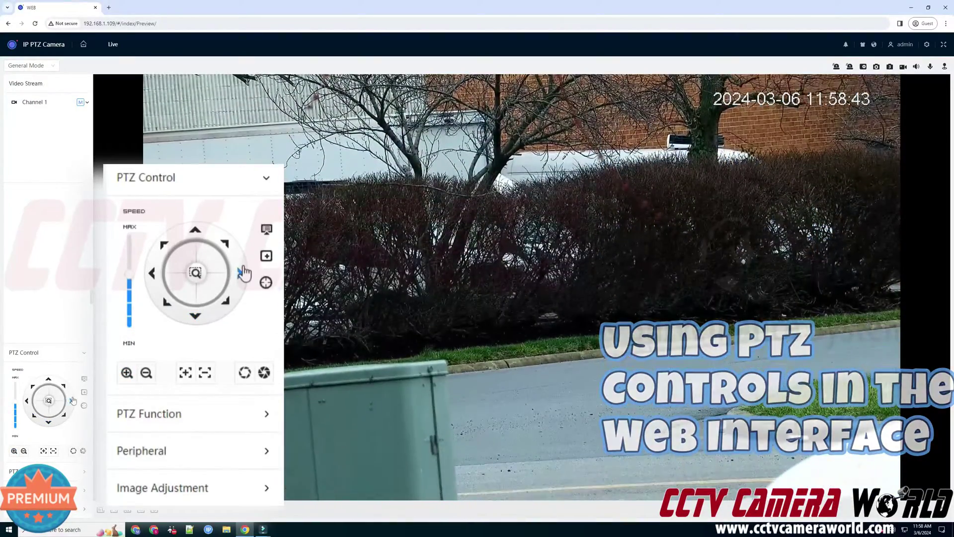
click(244, 273)
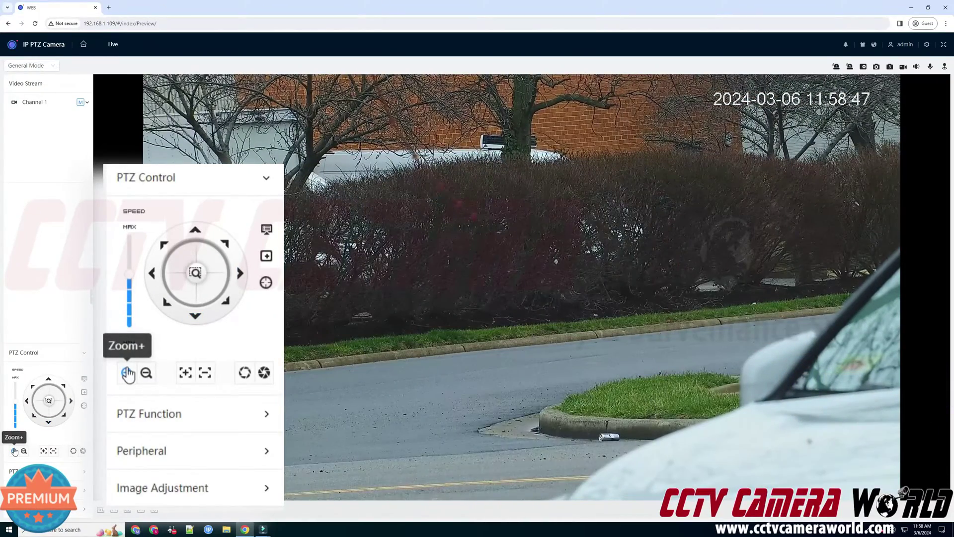
click(128, 374)
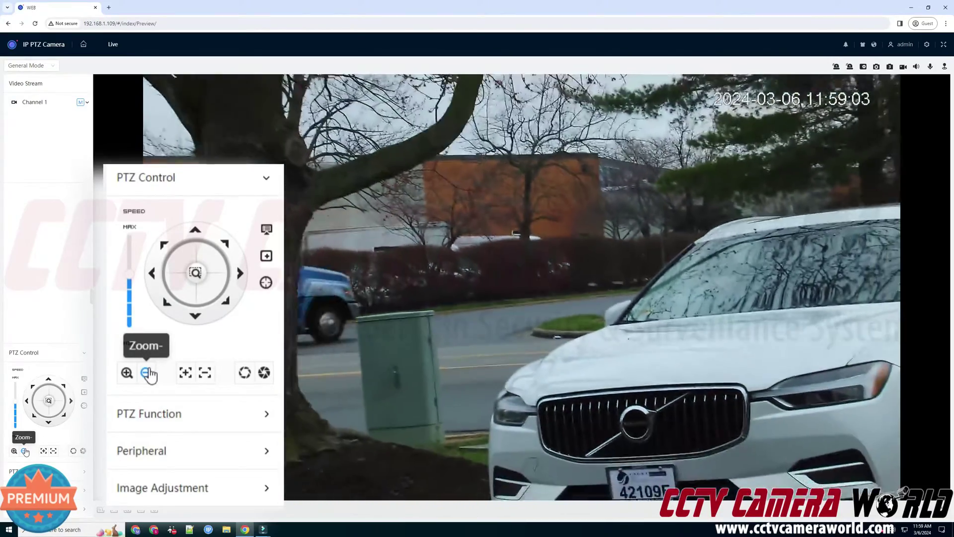
Zoom out, reposition the camera, and zoom in on the FOR LEASE sign.
click(24, 452)
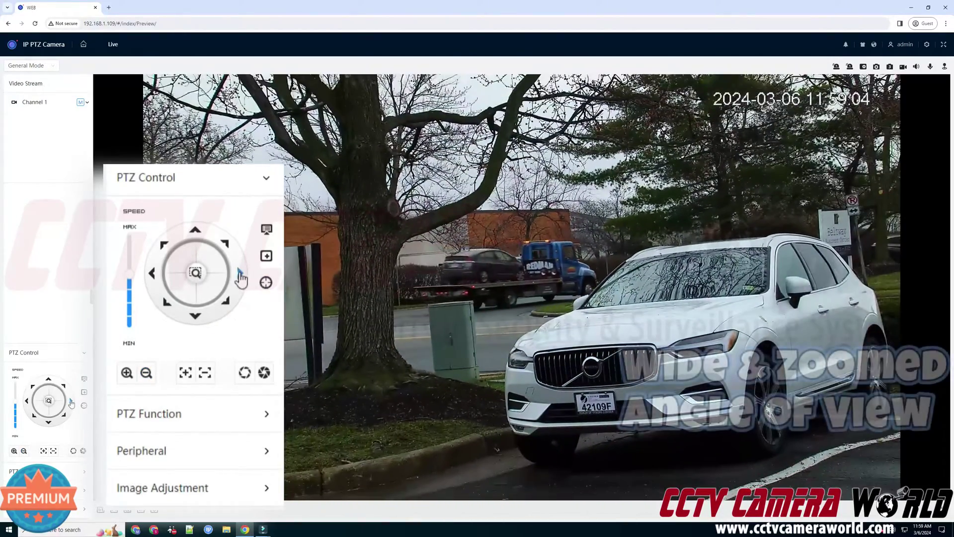
click(71, 401)
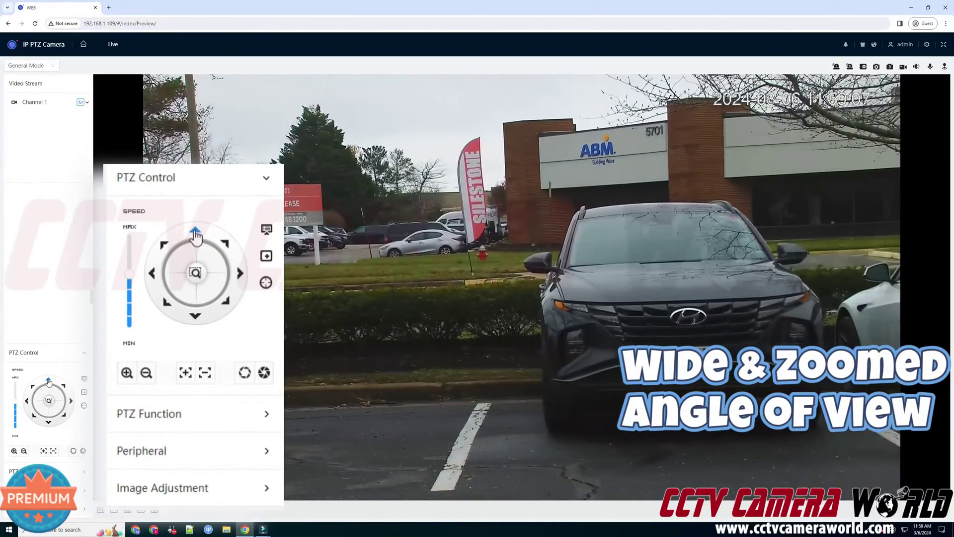
click(48, 382)
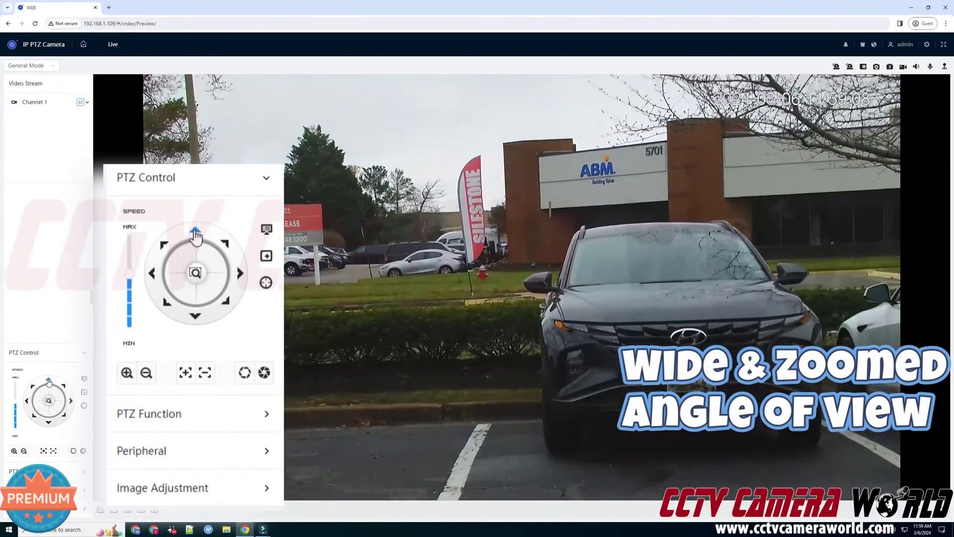
click(27, 401)
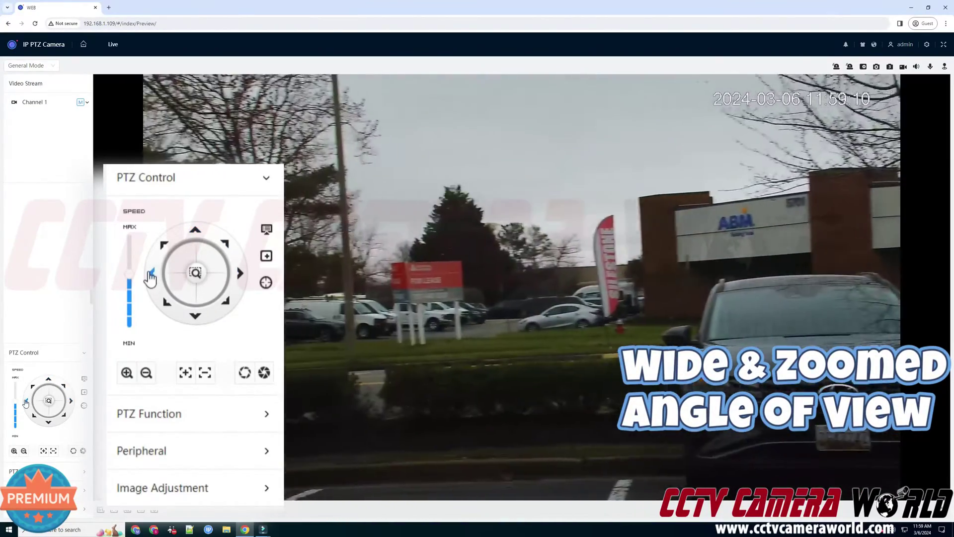
click(14, 452)
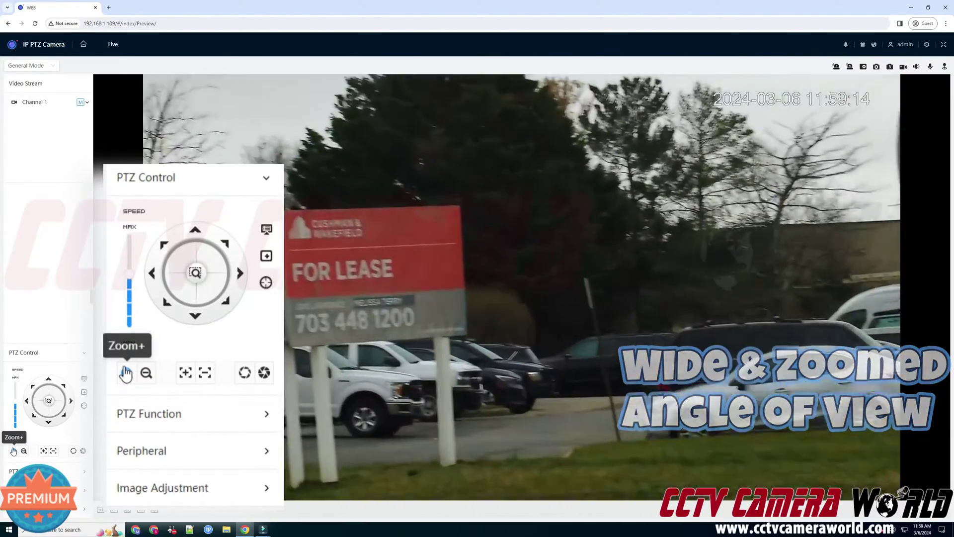
drag(13, 448, 13, 446)
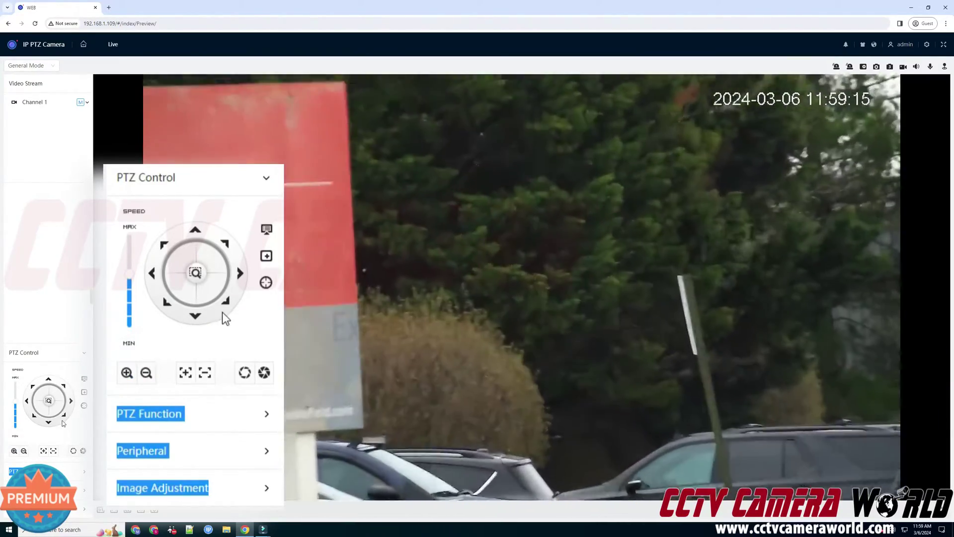
Pan and tilt onto the parked SUVs, then zoom back out to the wide view.
click(63, 416)
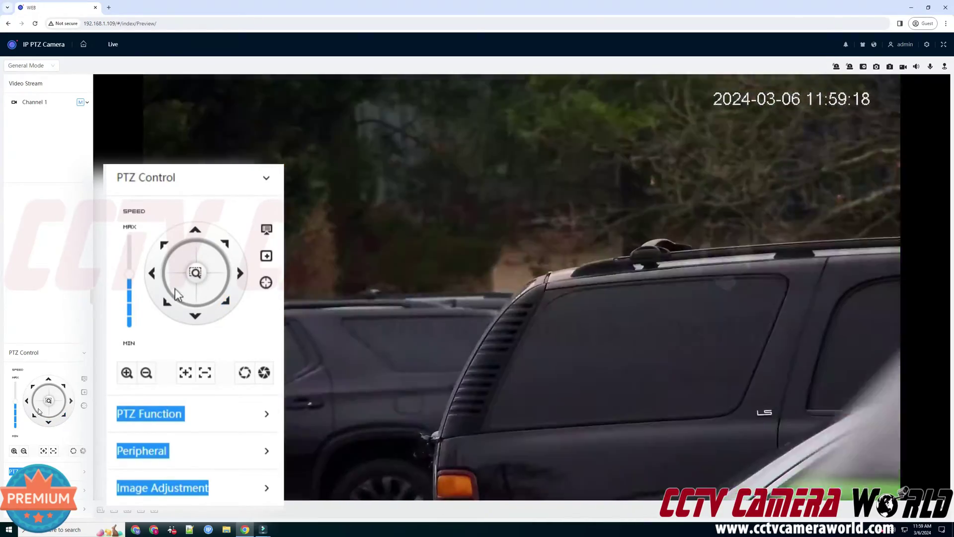
click(26, 403)
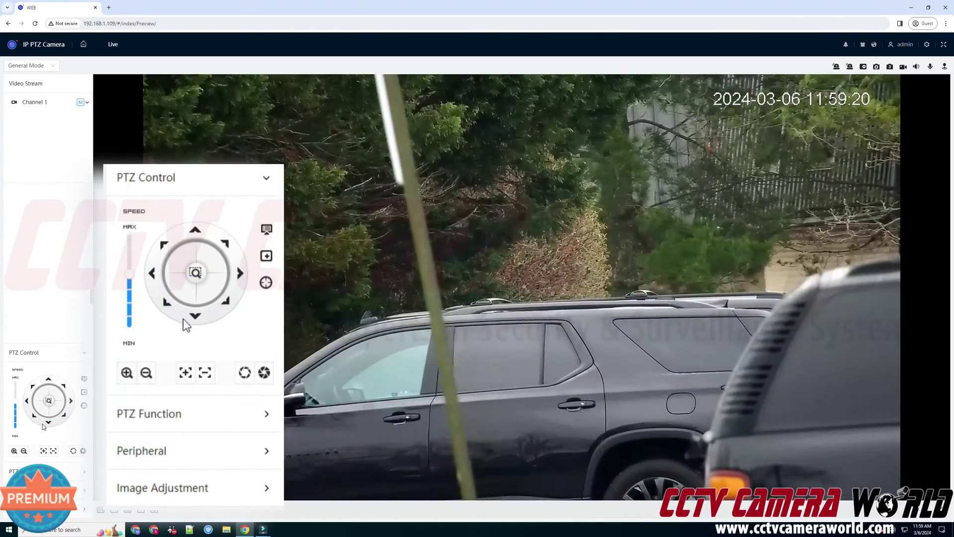
click(47, 422)
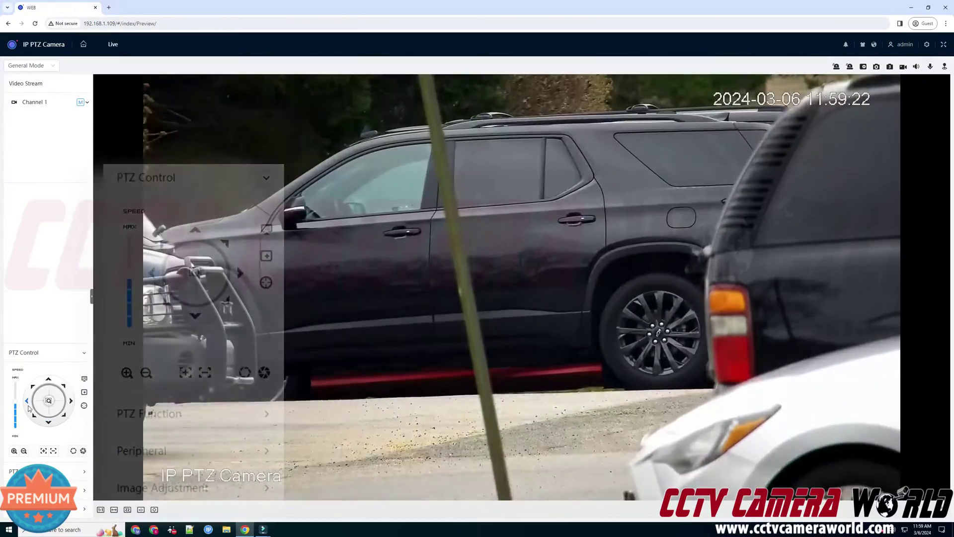
click(27, 402)
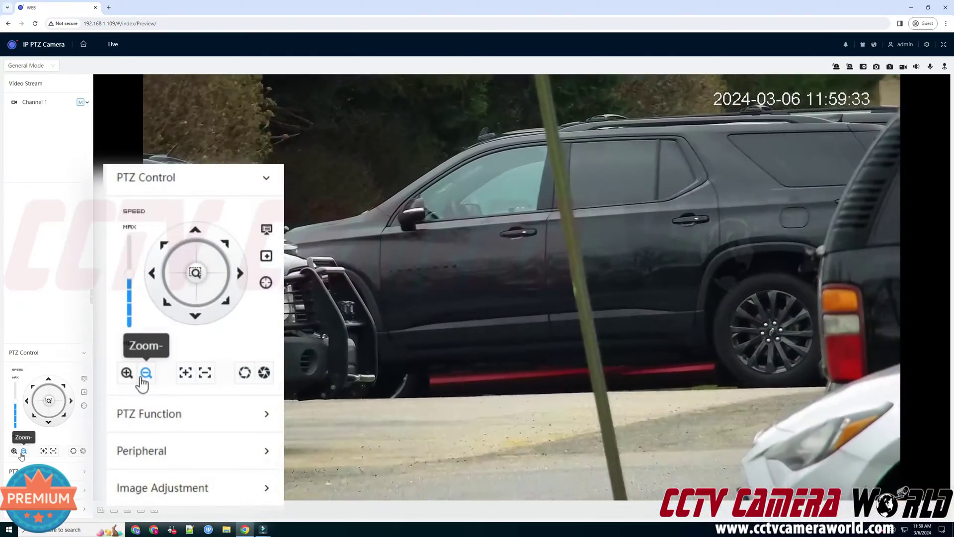
click(22, 454)
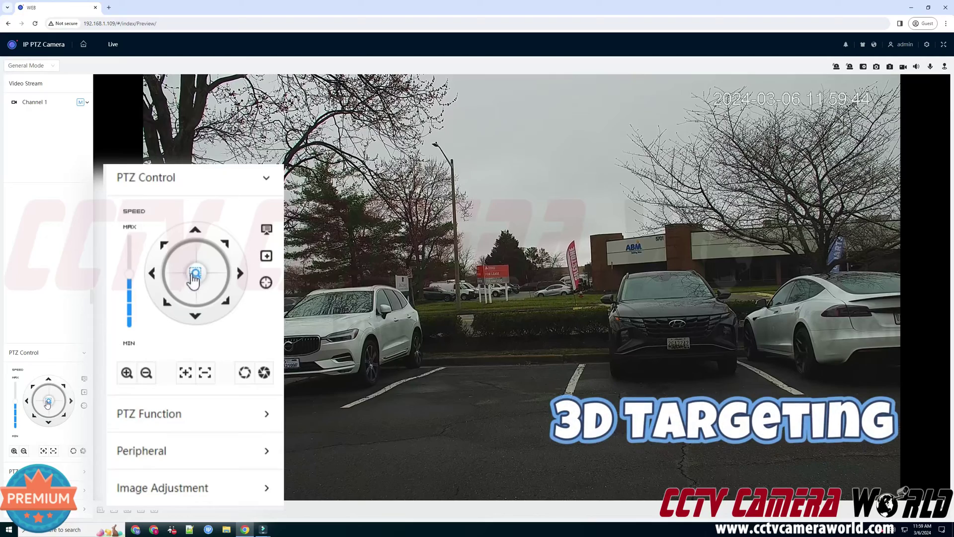
Draw 3D-targeting boxes around the Beltway Business Center sign until its wording fills the frame.
drag(302, 256, 447, 314)
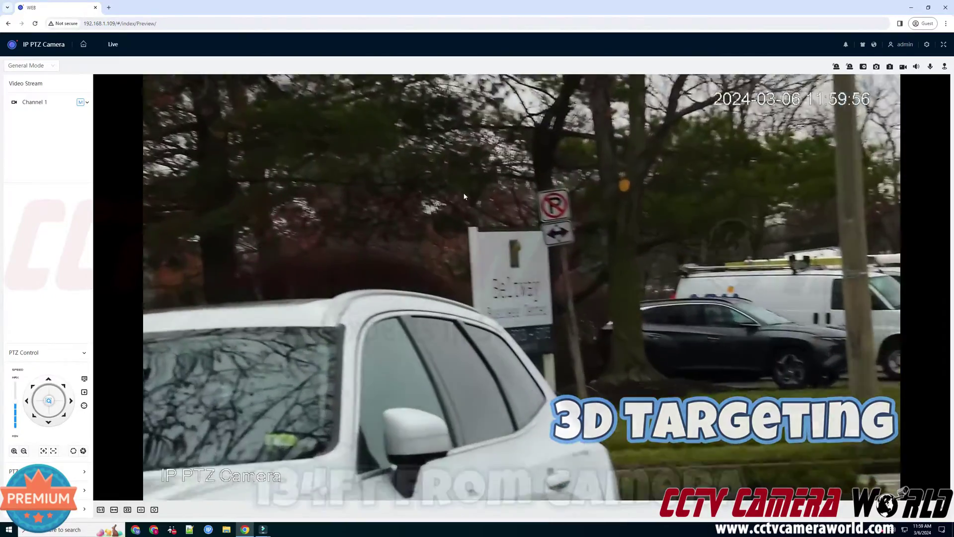
drag(440, 189, 592, 391)
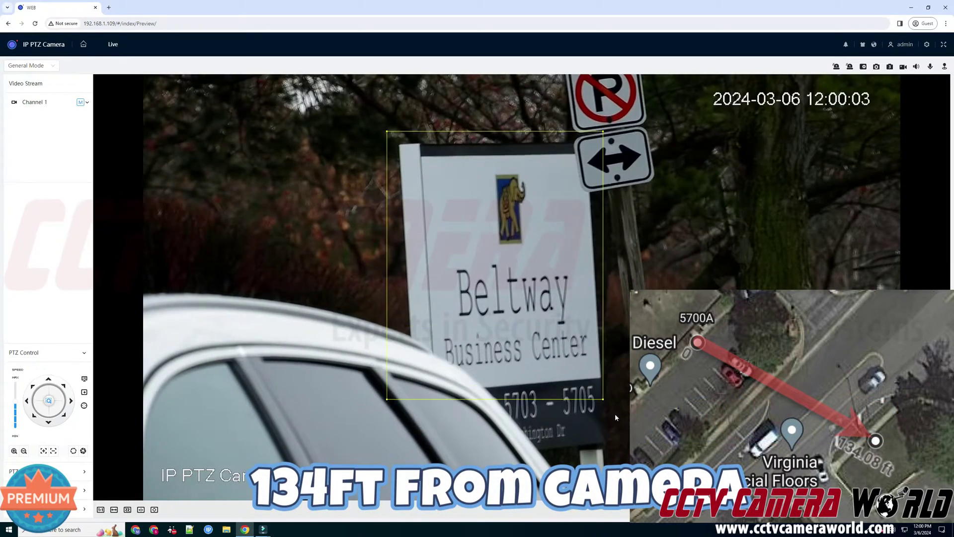
drag(616, 418, 621, 423)
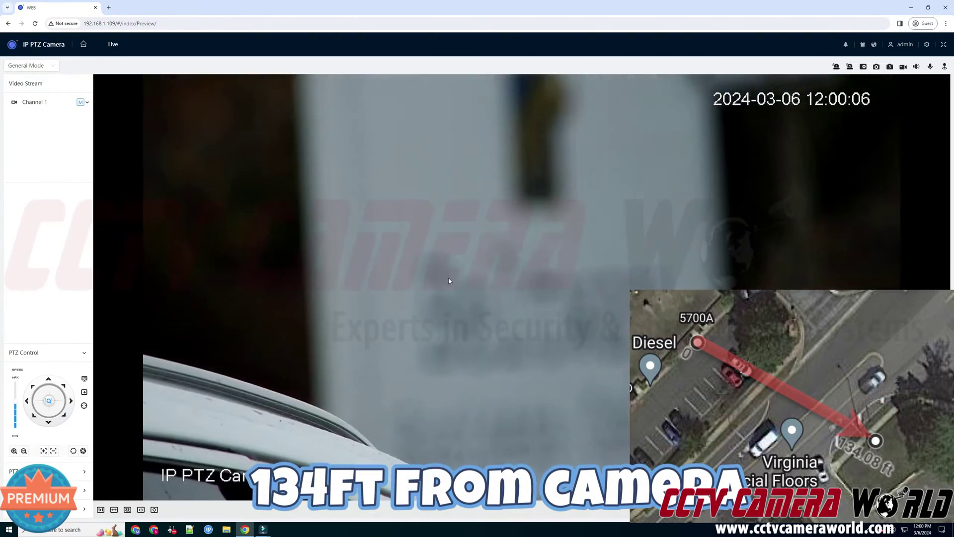
drag(394, 224, 685, 388)
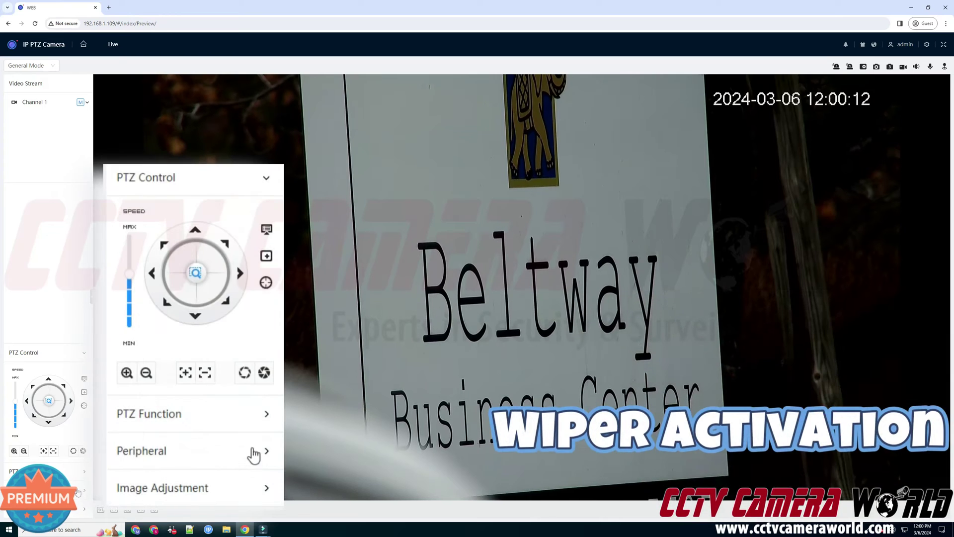
Sweep the wiper across the lens, then zoom out from the Beltway sign.
click(77, 490)
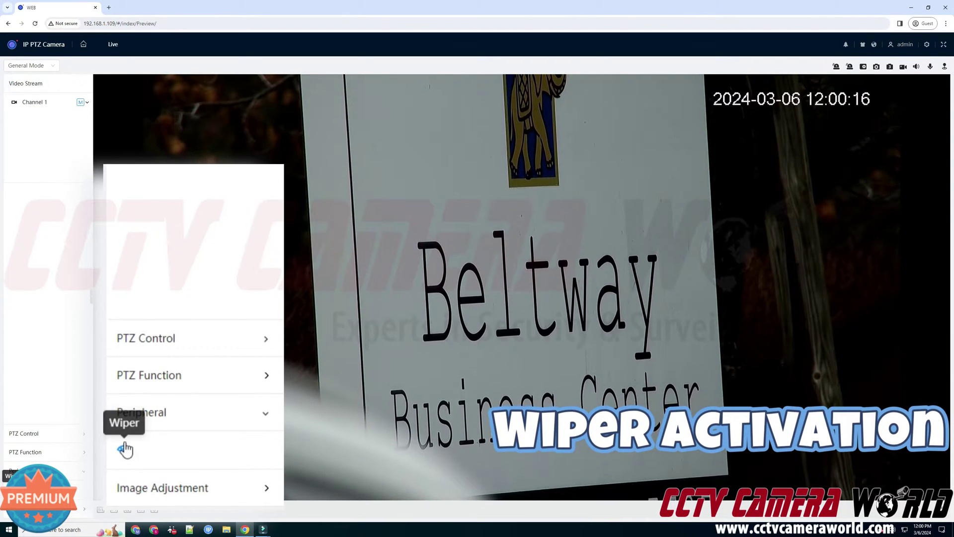
click(12, 490)
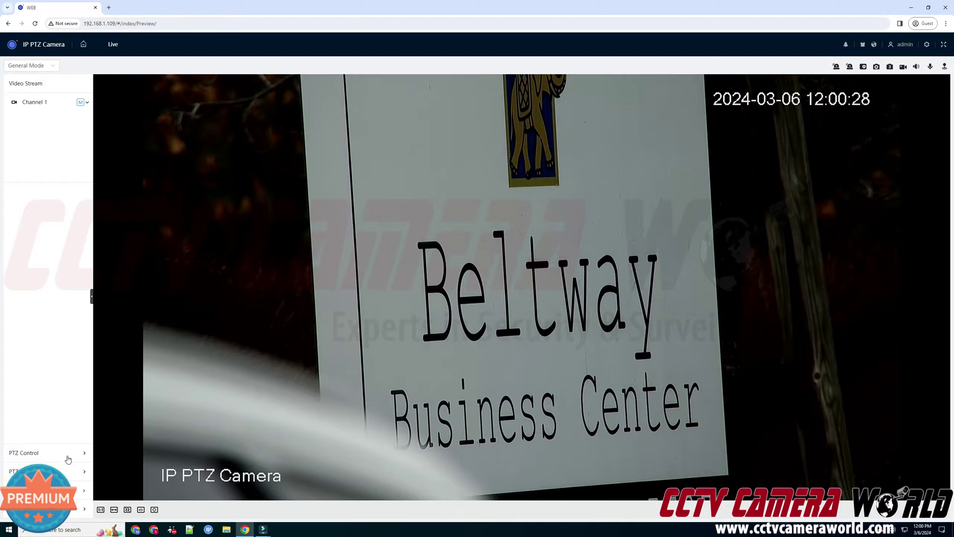
click(68, 458)
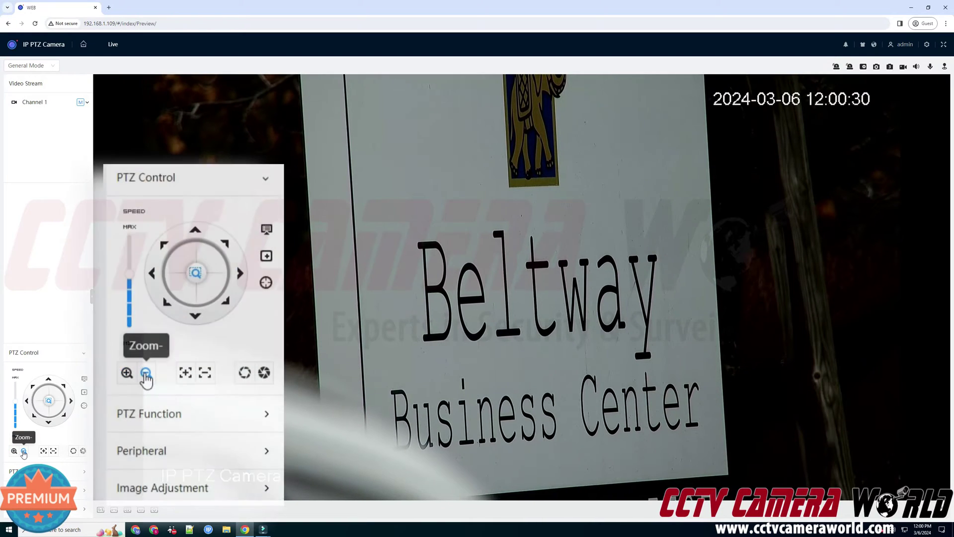
click(23, 451)
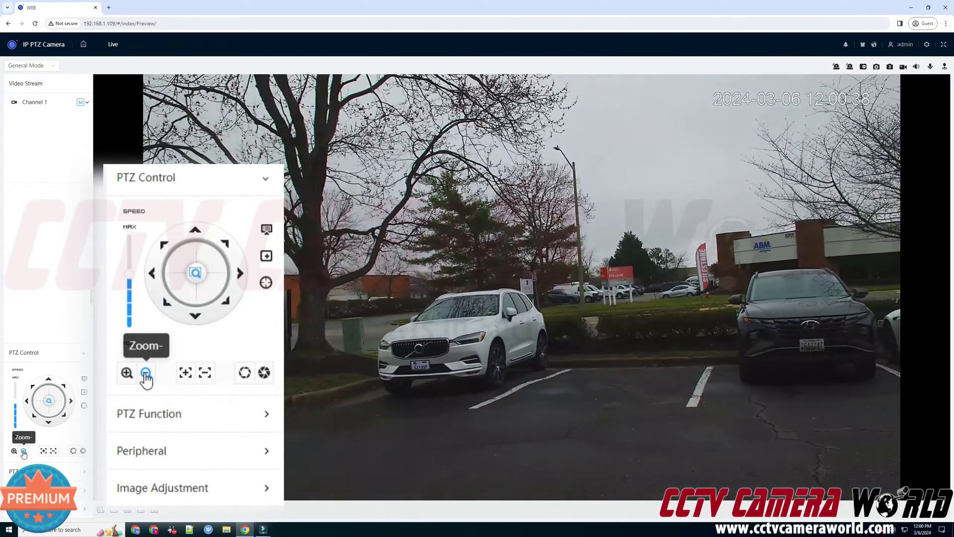
Recall Preset1 and tilt the camera up toward the distant apartment building.
click(46, 470)
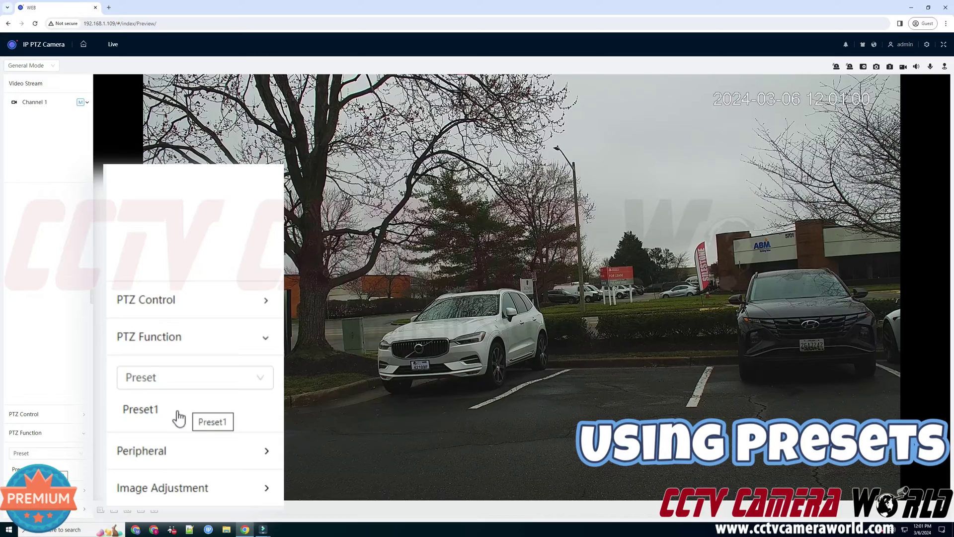
click(179, 417)
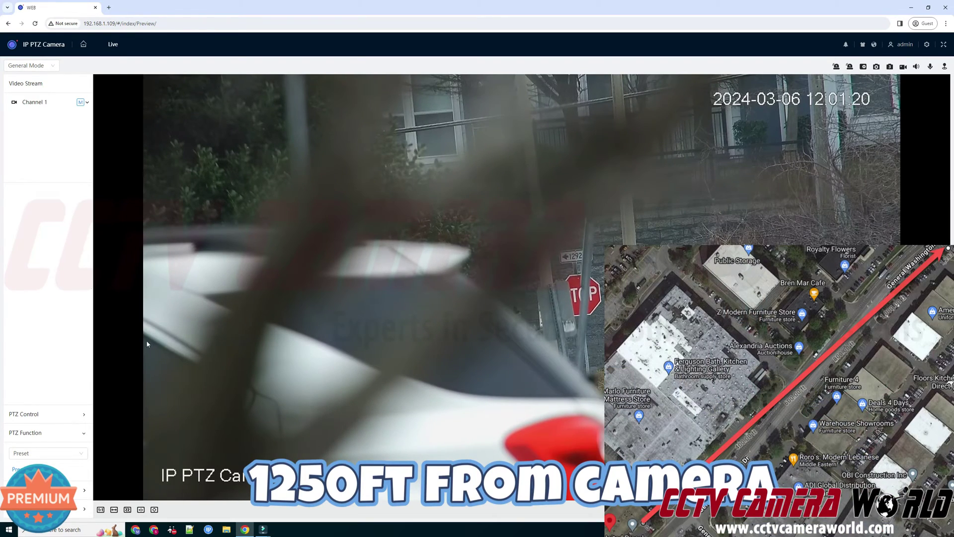
click(27, 415)
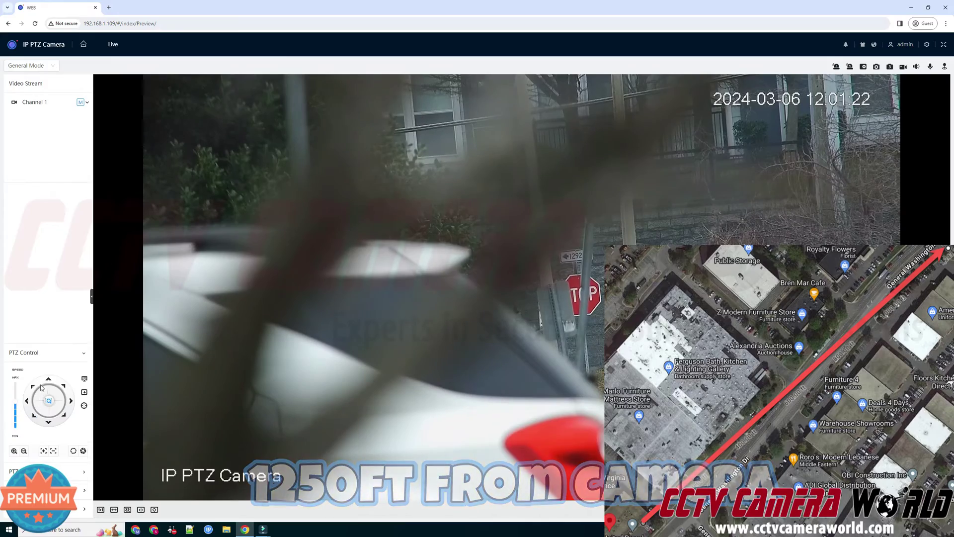
click(47, 381)
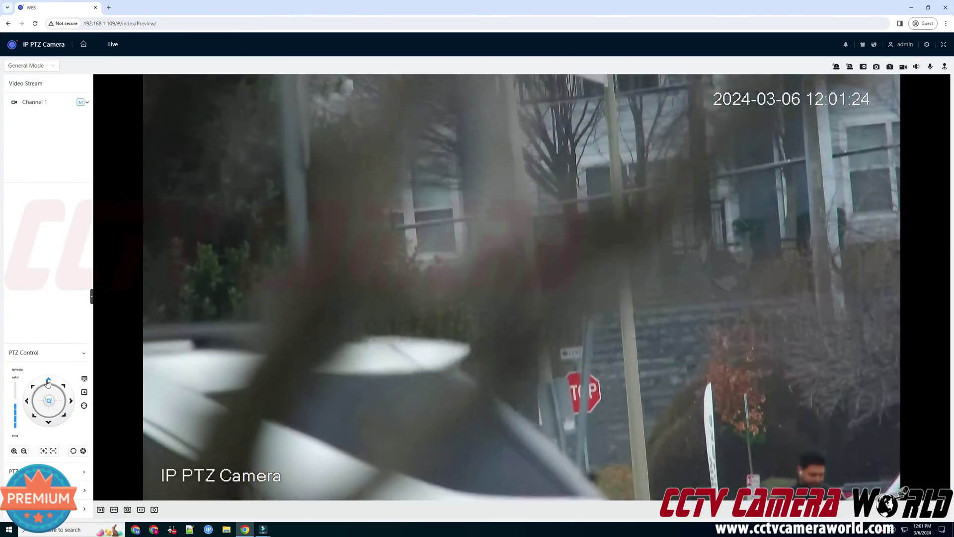